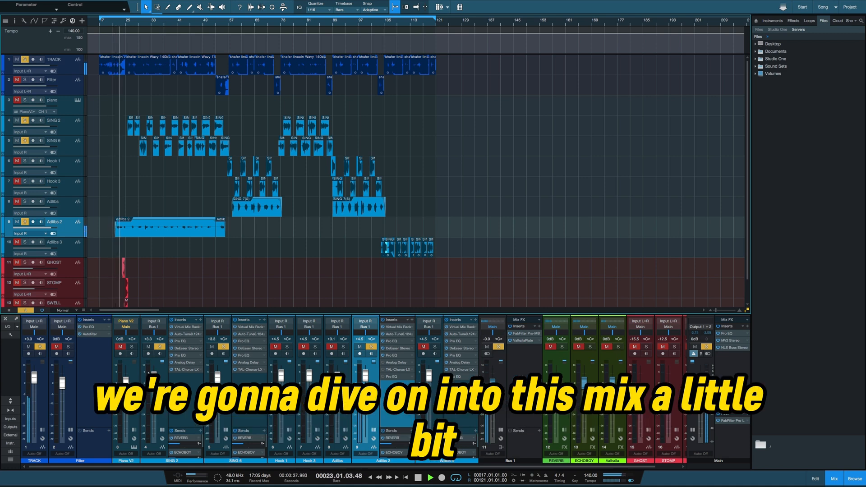
- Collapse the inserts and sends sections of the SING 2, SING 6 and Adlibs 3 mixer channels
click(165, 430)
click(189, 431)
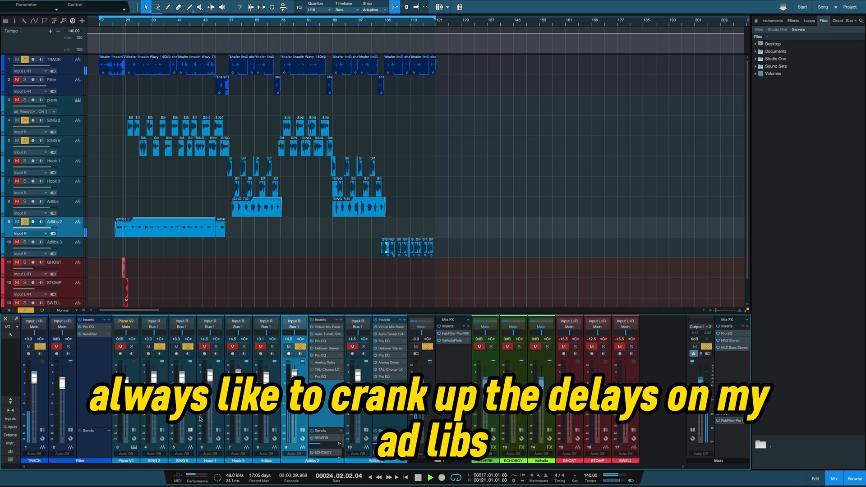
click(367, 424)
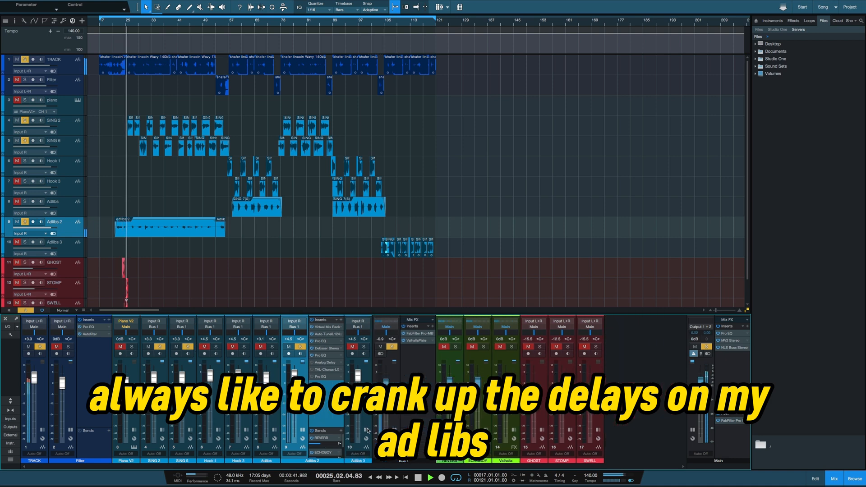
- Adjust the low cut of the Analog Delay on Adlibs 2 to about 169 Hz and close the plug-in window
double_click(315, 362)
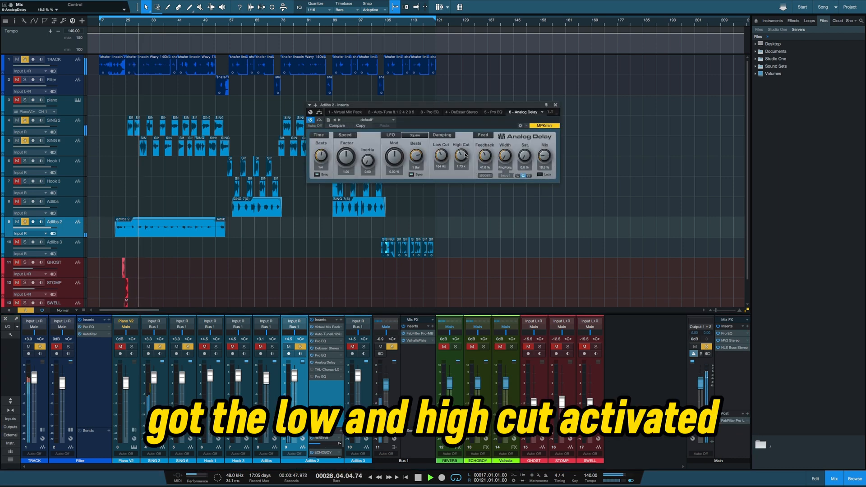
drag(440, 153, 440, 156)
click(555, 105)
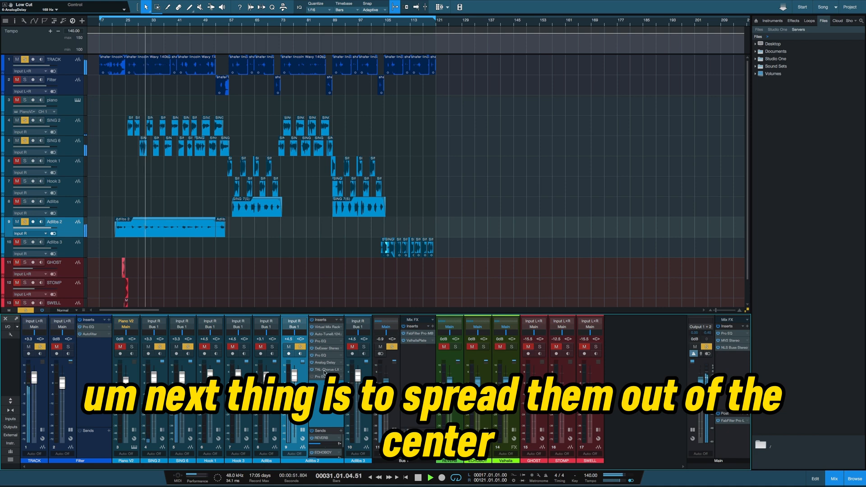
- Open the TAL-Chorus-LX insert on Adlibs 2 and toggle the track's channel mode to mono and back to stereo
double_click(325, 370)
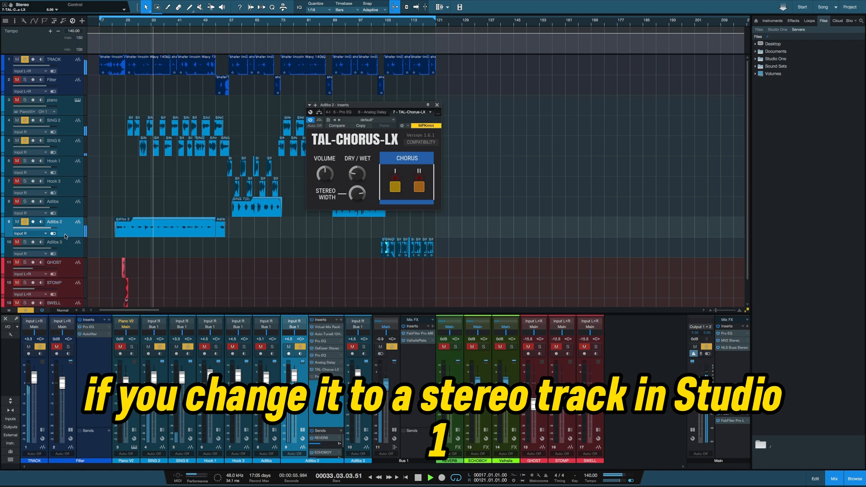
click(53, 234)
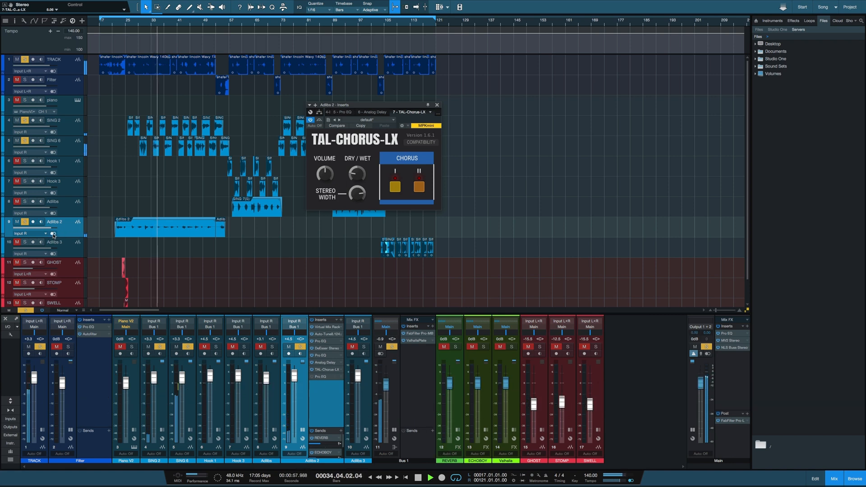
click(54, 234)
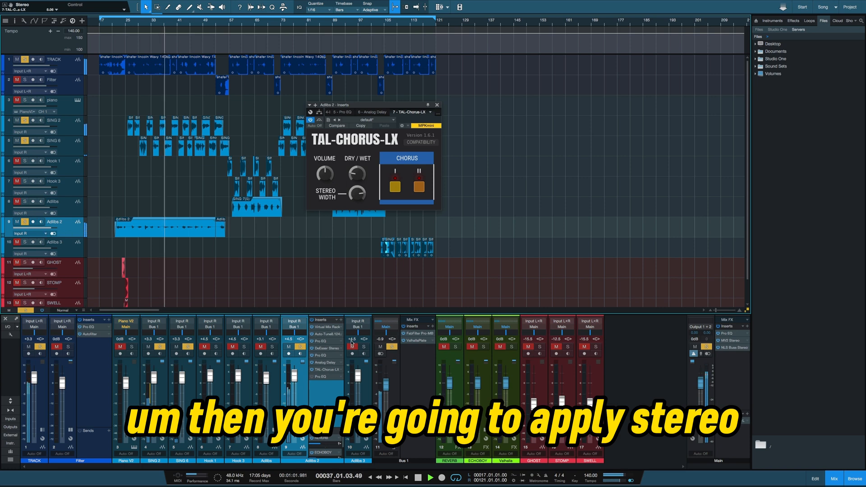
- Boost the mid band in the last Pro EQ on Adlibs 2 and lower its low-cut frequency to about 178 Hz
click(319, 378)
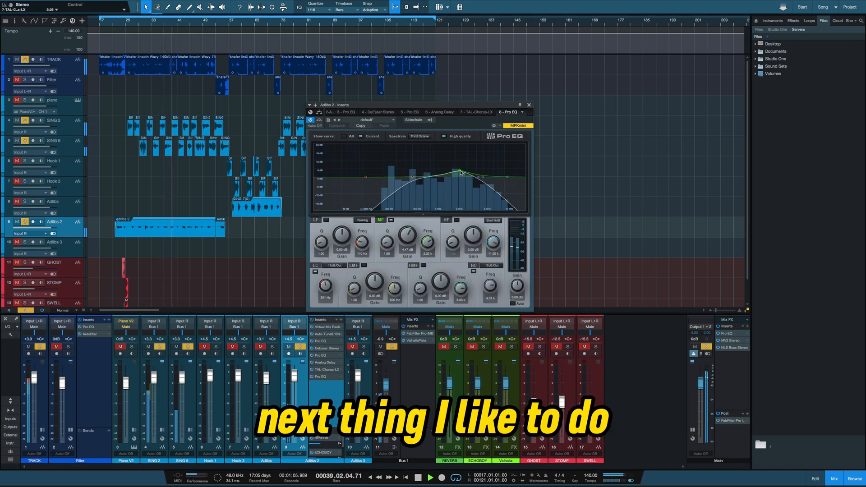
drag(459, 171, 462, 166)
drag(329, 284, 328, 299)
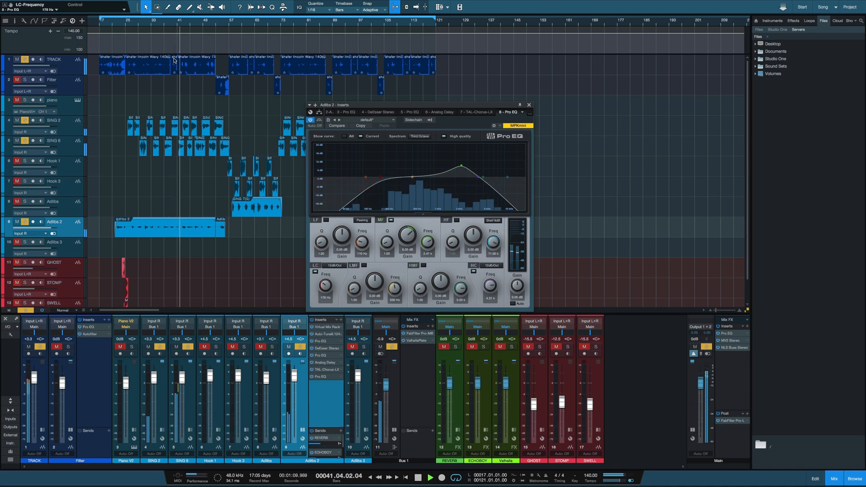
click(149, 25)
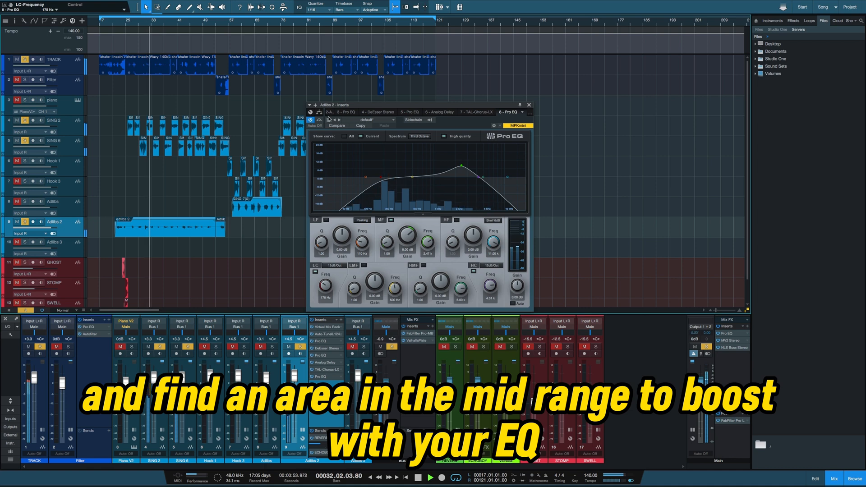
click(529, 105)
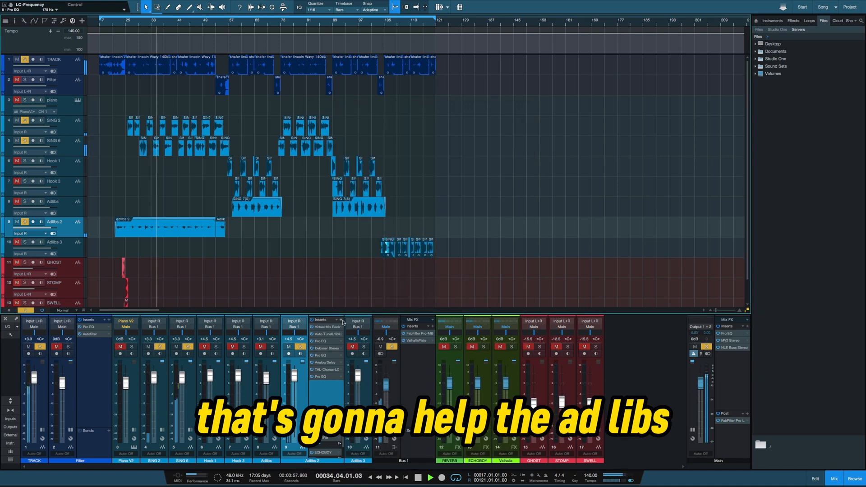
- Insert Sidewidener II on Adlibs 2 and reduce its width to about 60%
click(342, 321)
text(side)
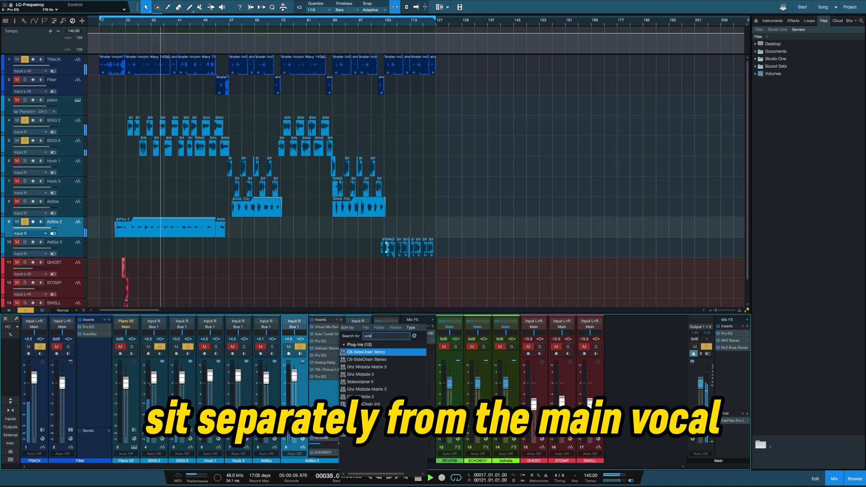
click(367, 383)
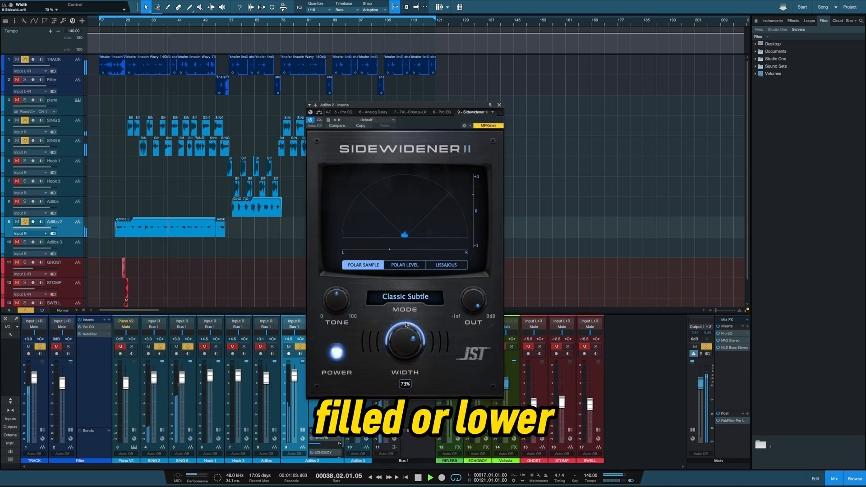
drag(409, 325, 410, 341)
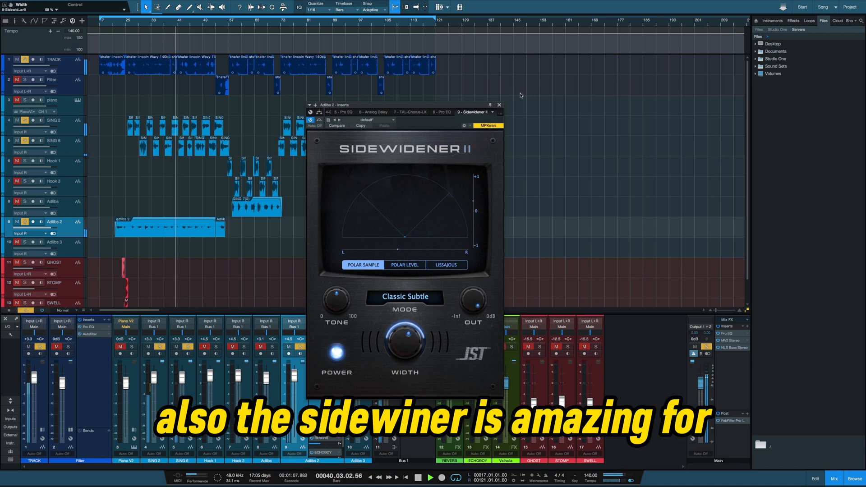
click(499, 104)
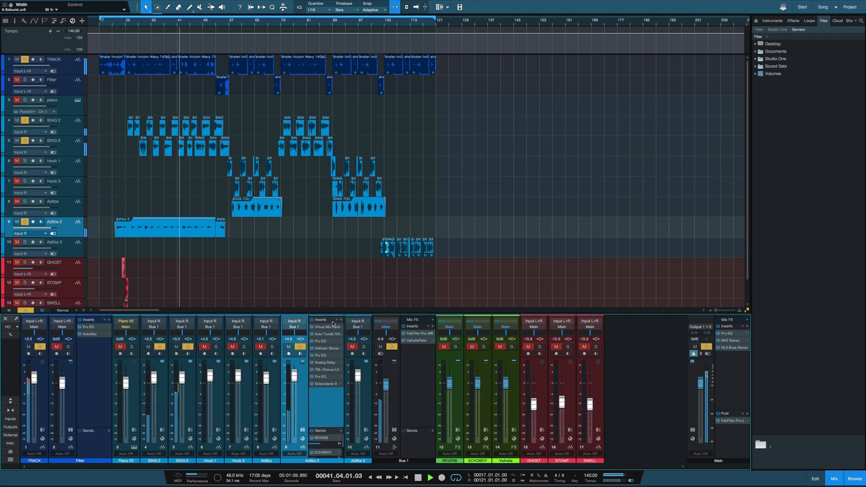
- Expand the SING 6 and SING 2 mixer channels and insert Doubler2 Stereo on SING 6
click(80, 145)
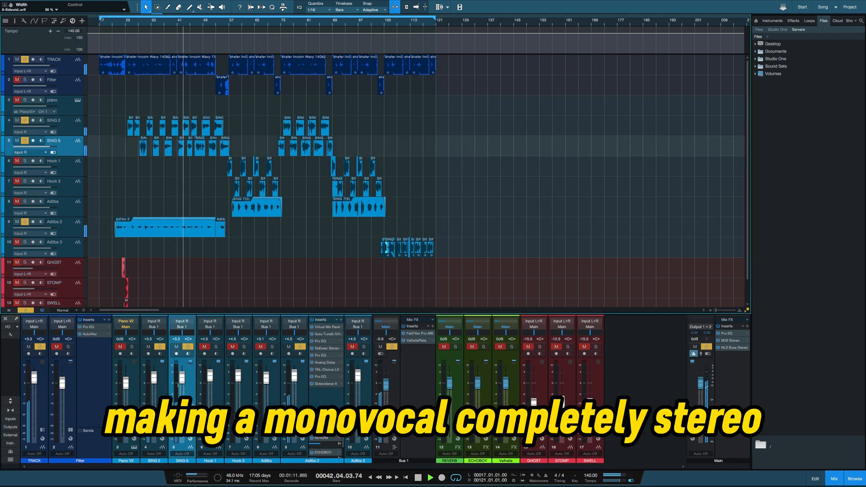
click(190, 430)
click(162, 430)
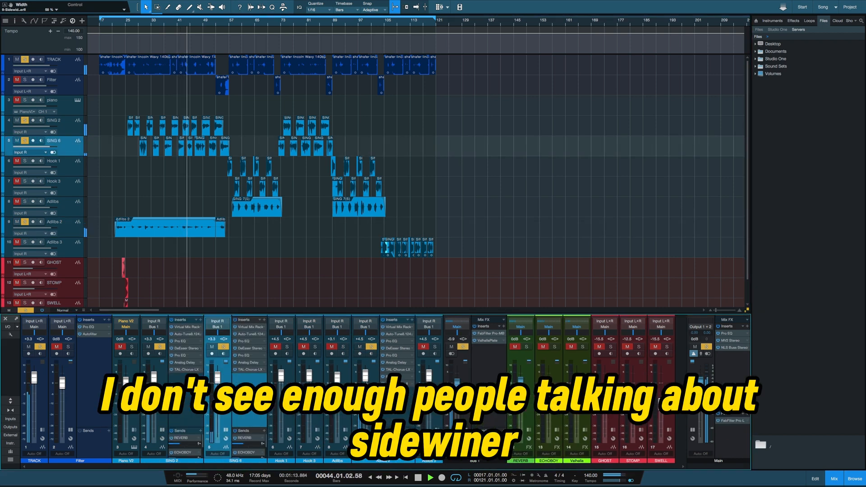
click(264, 321)
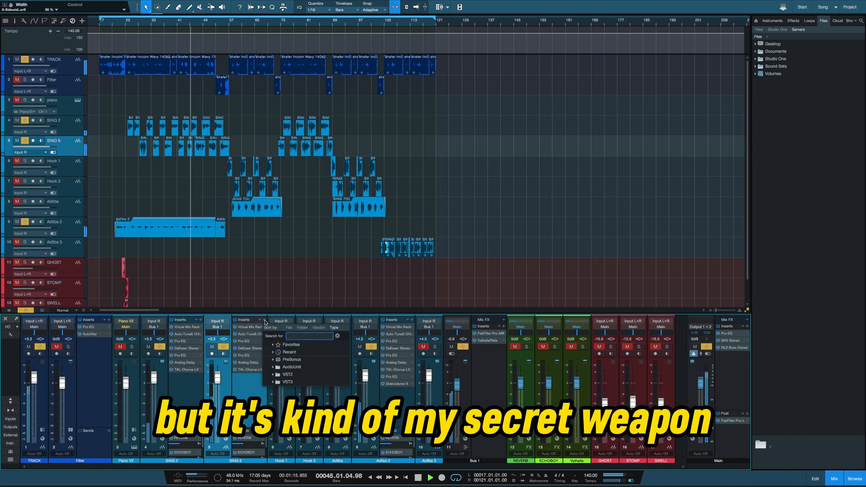
text(doubler)
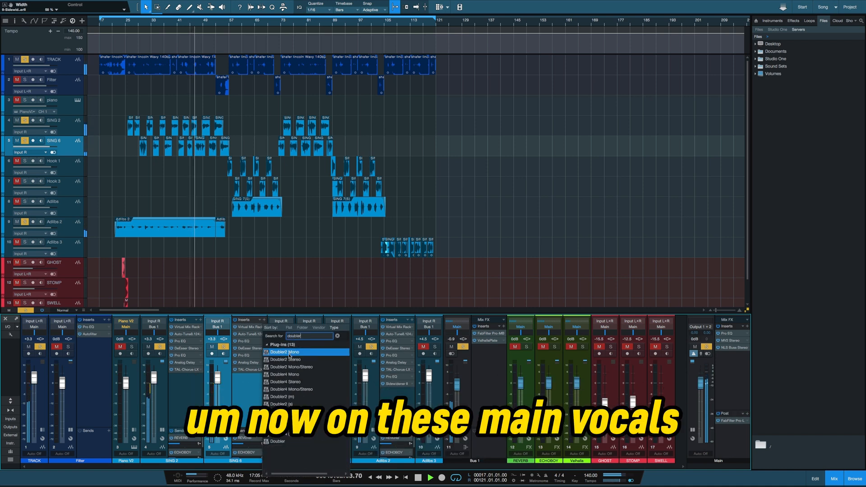
click(289, 359)
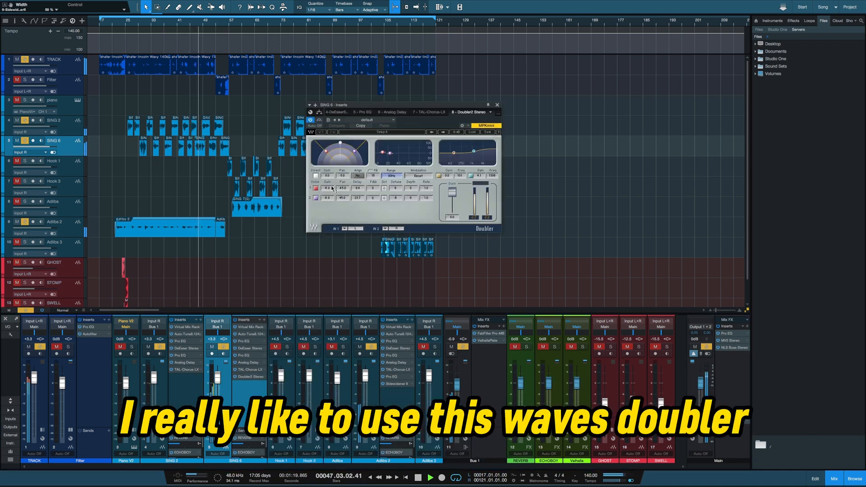
- Lower the voice gains of the Doubler2 Stereo on SING 6 and copy the plug-in to SING 2
mouse_move(332, 188)
mouse_down()
mouse_move(331, 205)
mouse_move(331, 190)
mouse_up()
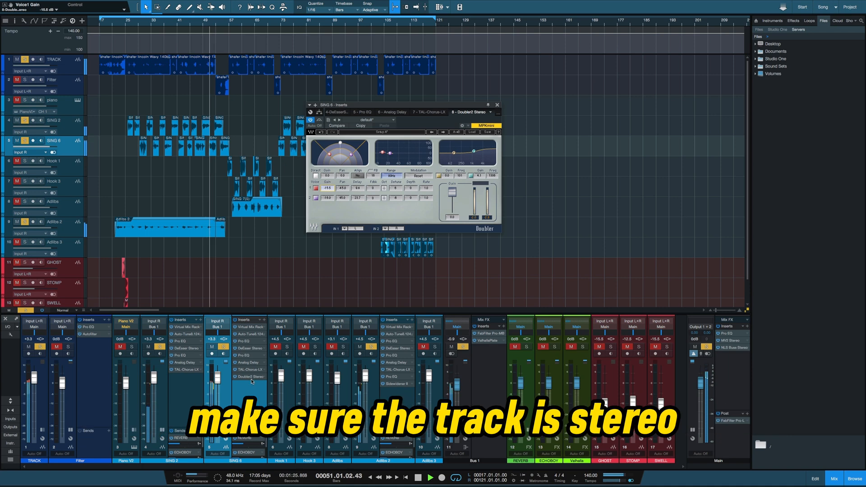
drag(201, 385, 191, 385)
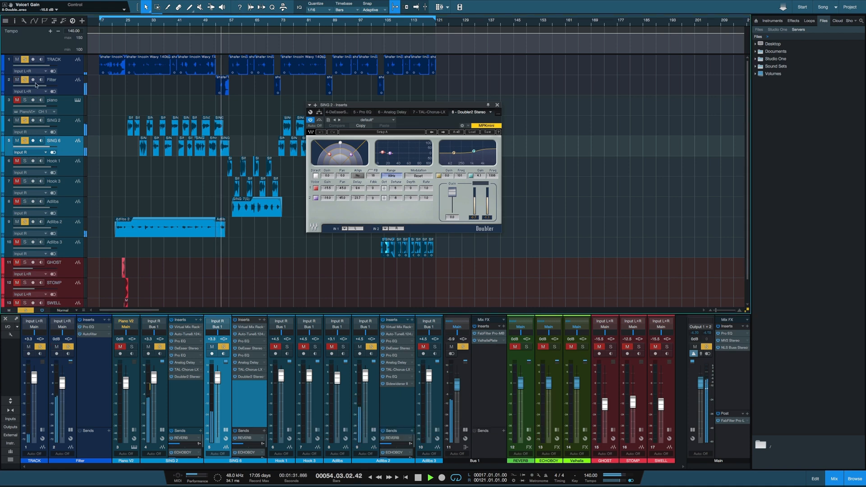
click(497, 105)
- Insert the PreSonus Flanger on the SING 6 channel
click(264, 320)
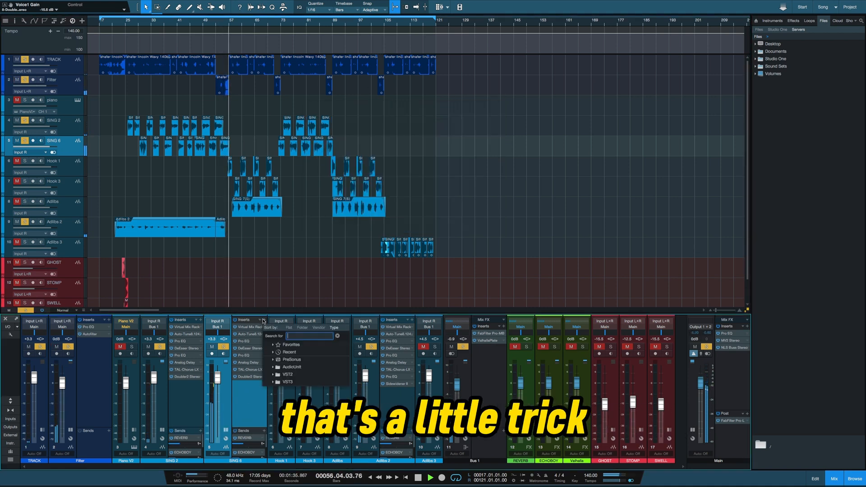
text(flanger)
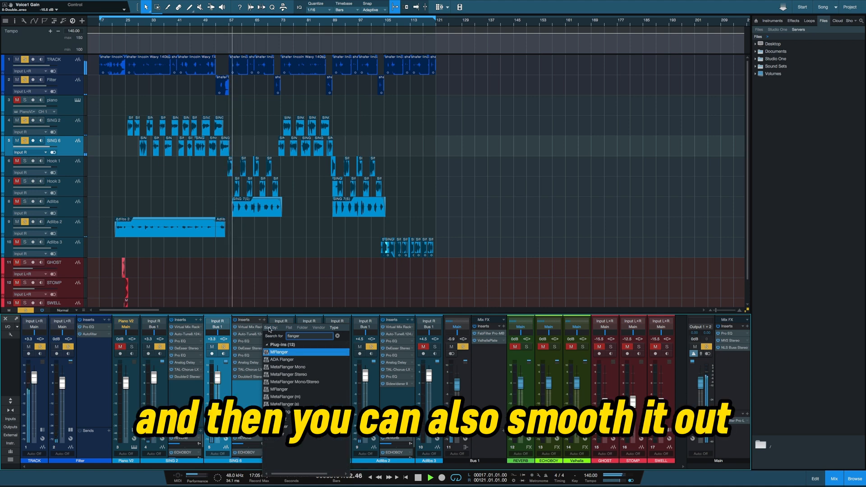
click(277, 434)
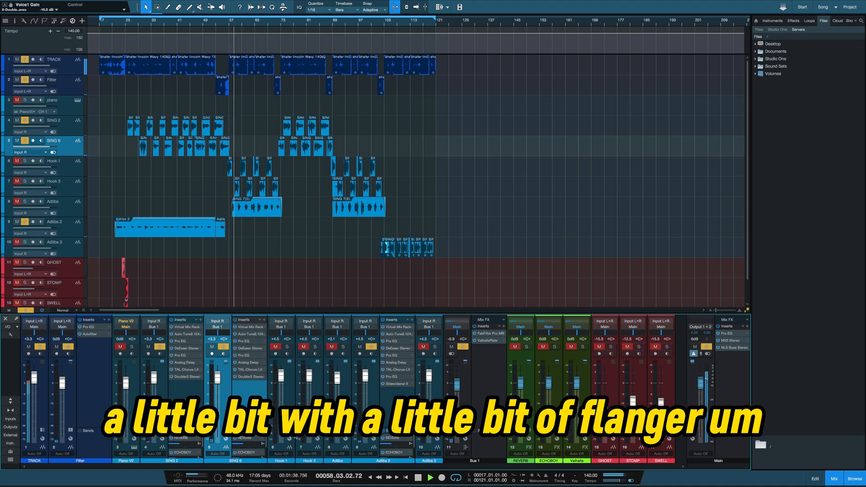
- Solo the Hook 1, Hook 3 and Adlibs tracks and restart playback from about bar 25
click(26, 161)
click(24, 201)
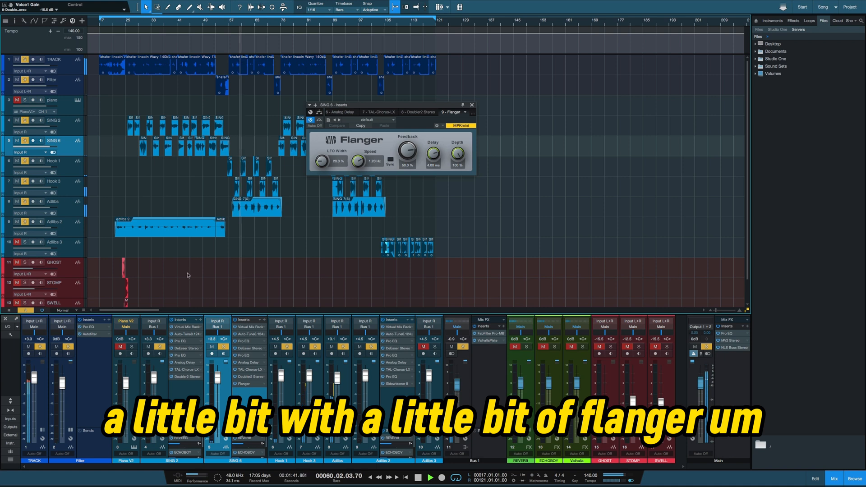
click(127, 22)
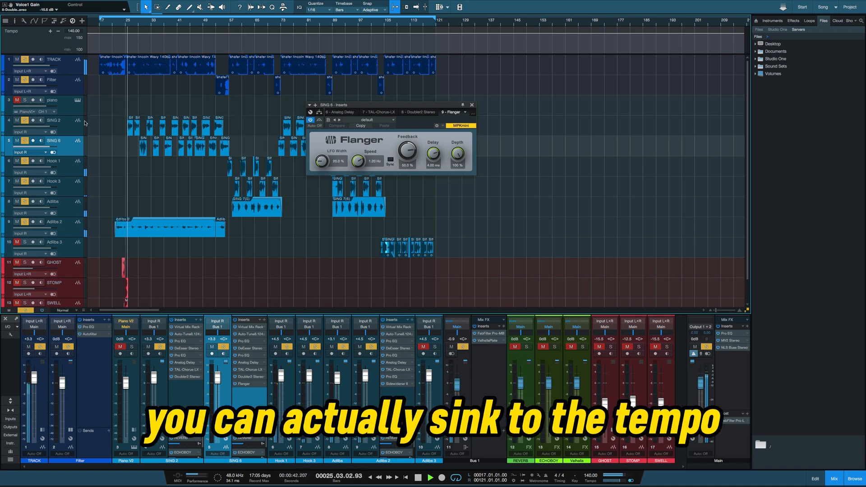
- Copy the Flanger from SING 6 to the end of the SING 2 inserts
click(74, 130)
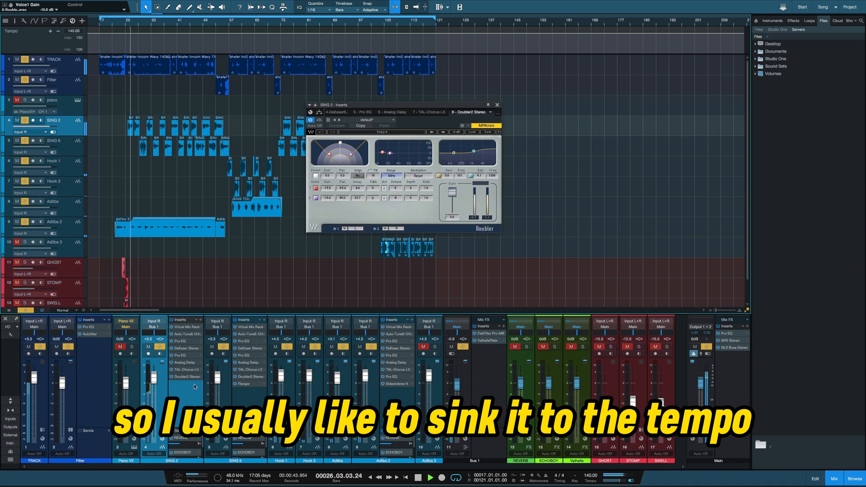
drag(244, 384, 187, 384)
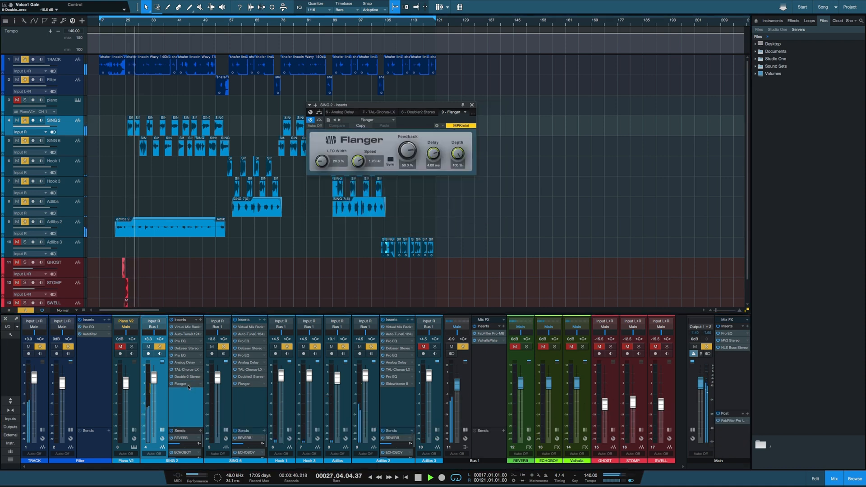
click(187, 384)
click(194, 387)
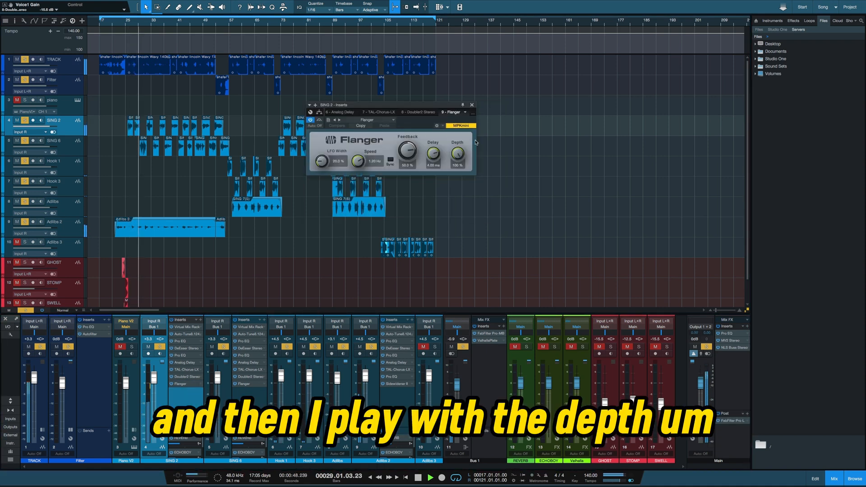
- Sync the SING 2 Flanger's speed to the tempo and reduce its depth to 16%
scroll(456, 165, down, 5)
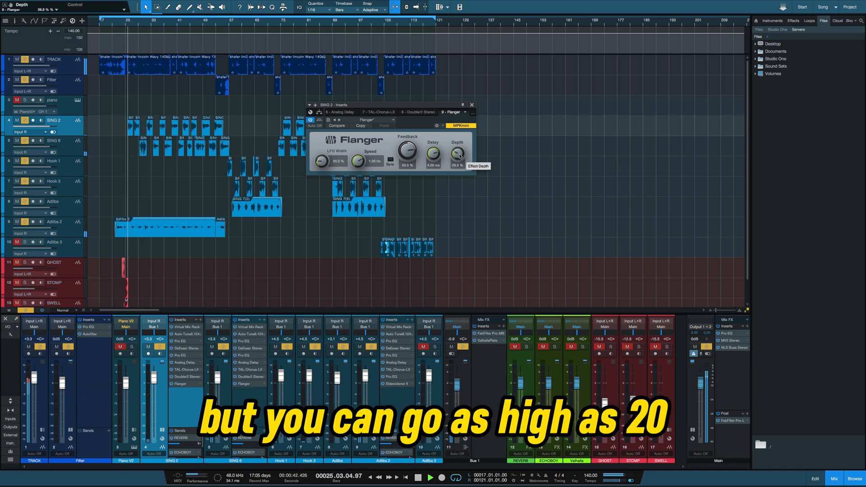
scroll(458, 156, down, 2)
scroll(454, 157, down, 1)
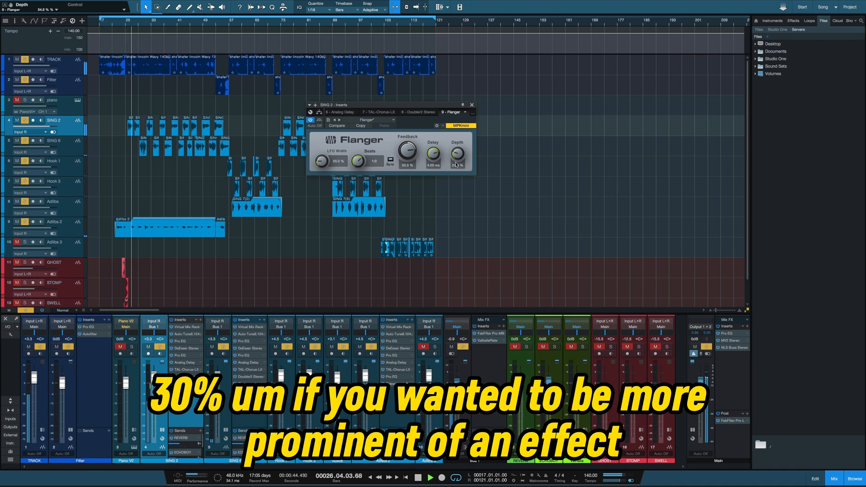
scroll(458, 156, down, 5)
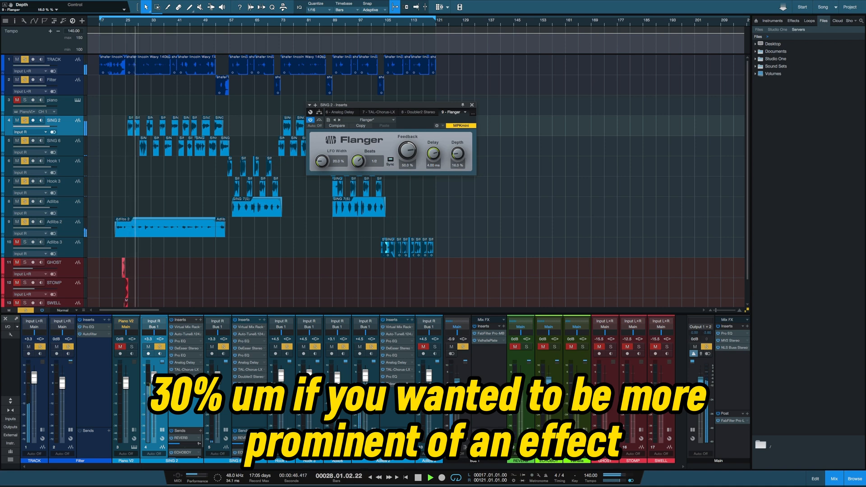
- Give the Flanger on SING 6 the same settings as on SING 2, with tempo sync on and 16% depth
click(264, 384)
click(277, 394)
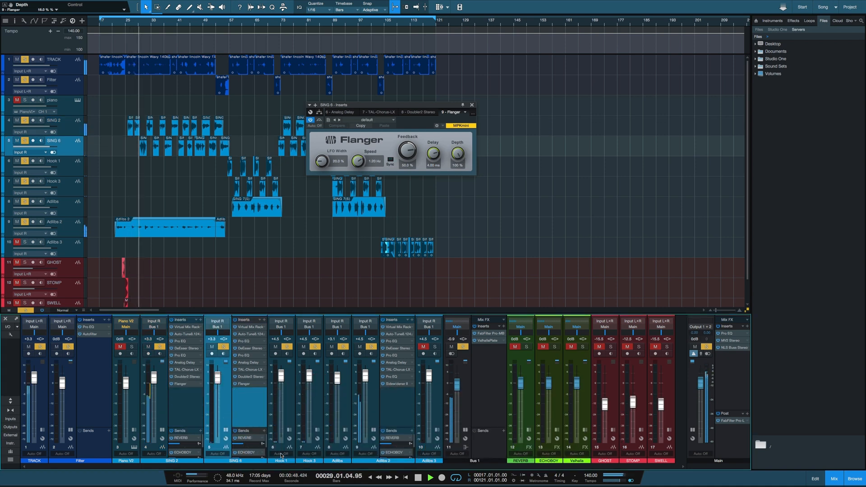
click(251, 383)
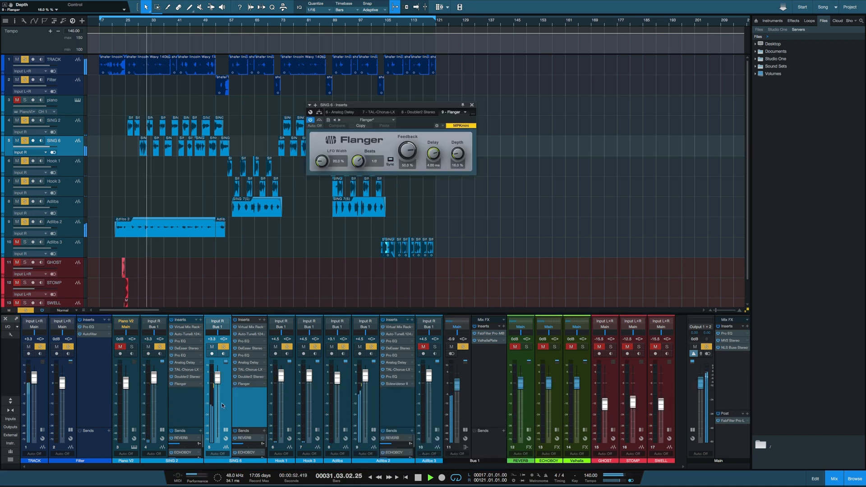
- Insert the ValhallaPlate reverb at the end of the SING 2 inserts
click(165, 398)
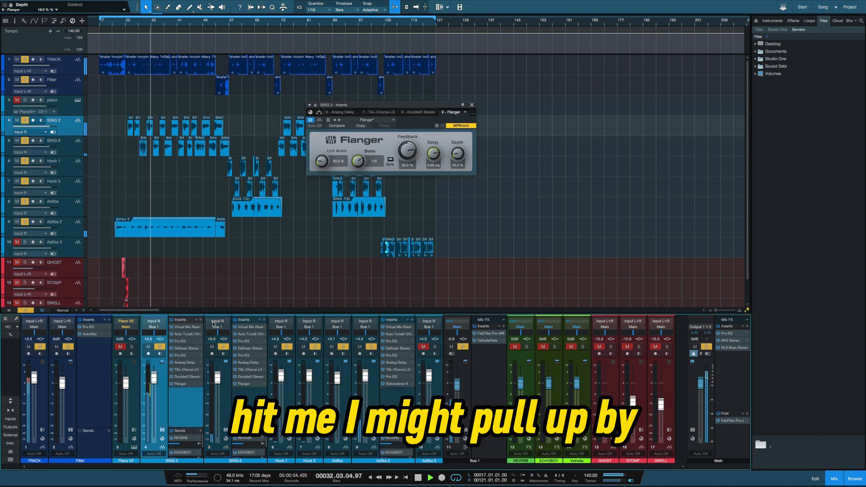
click(200, 320)
text(valha)
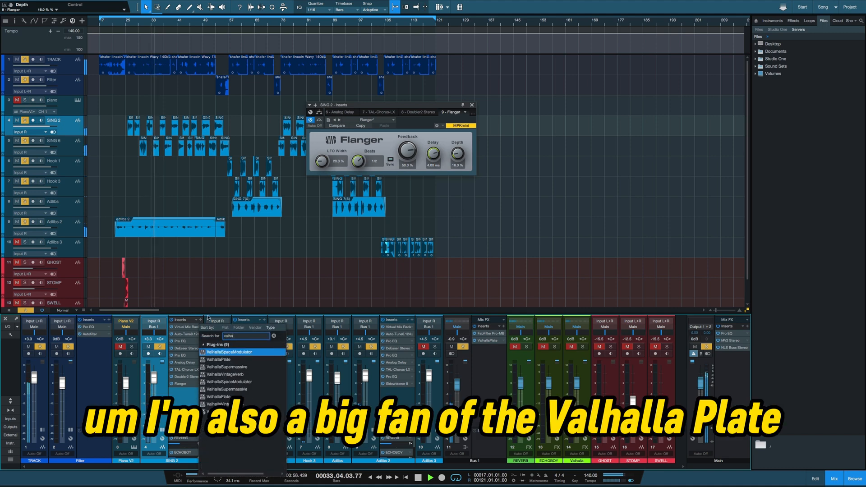
click(232, 360)
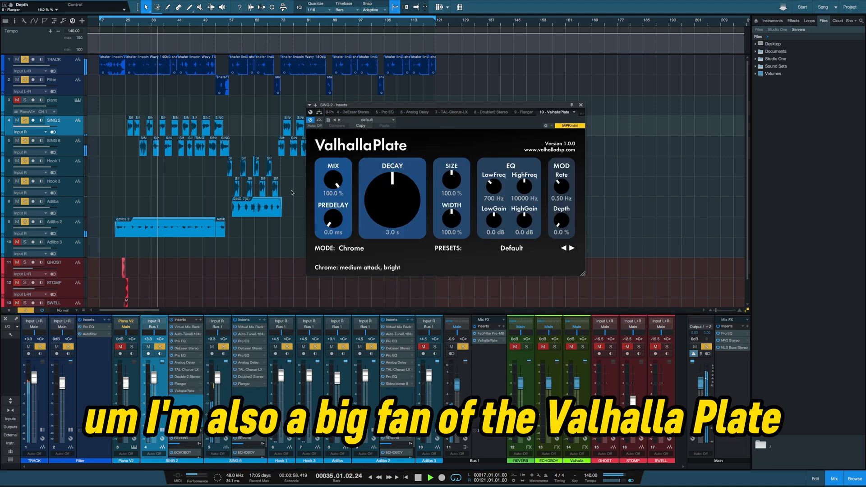
- Set the SING 2 ValhallaPlate's decay to 2.1 s and bring its mix below 12%
drag(333, 181, 334, 223)
drag(322, 166, 377, 222)
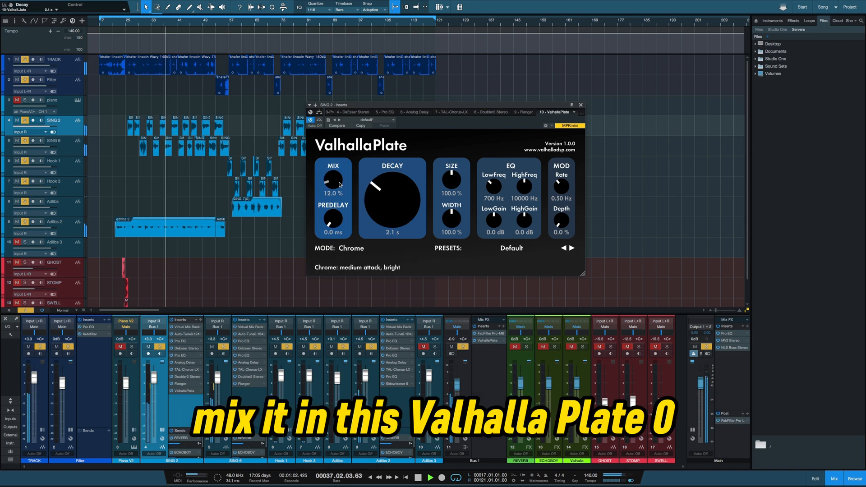
drag(333, 183, 333, 189)
- Copy the ValhallaPlate from SING 2 to SING 6 and lower the reverb mix, with SING 2 at 3.2%
drag(185, 392, 244, 398)
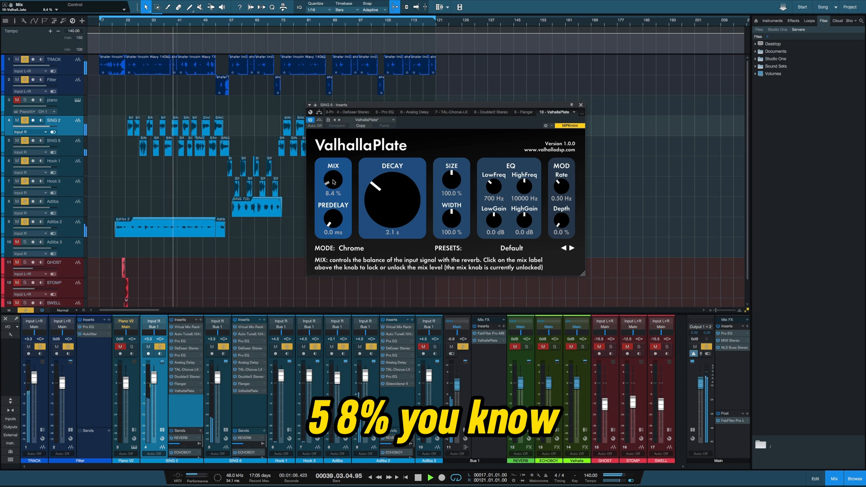
drag(333, 181, 333, 188)
double_click(186, 392)
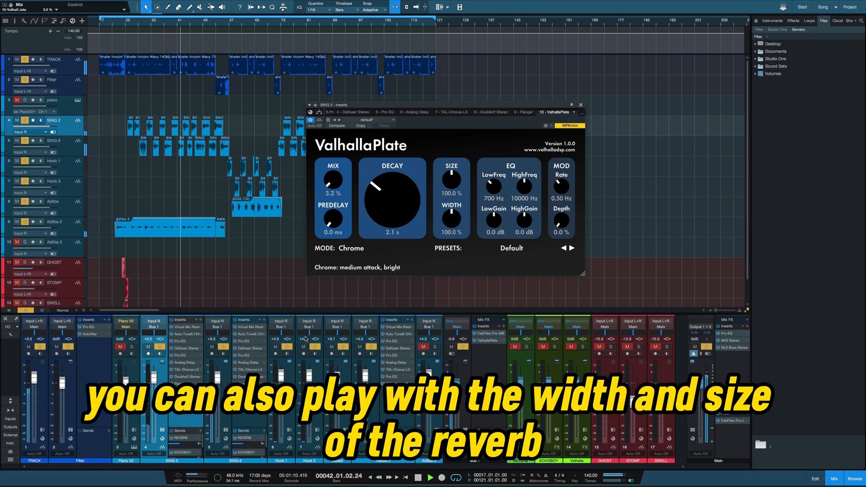
click(580, 105)
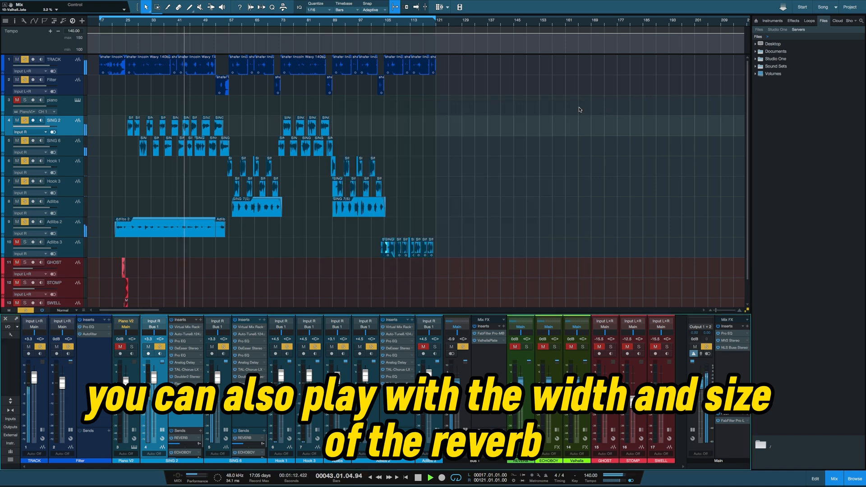
- Copy ValhallaPlate to the end of the Adlibs 2 inserts and set its mix to 10.8% and decay to 2.4 s
click(109, 227)
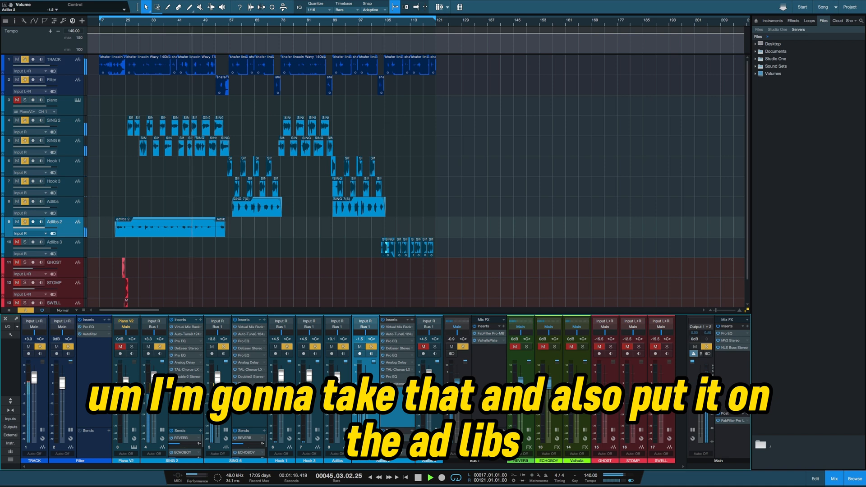
drag(488, 341, 400, 406)
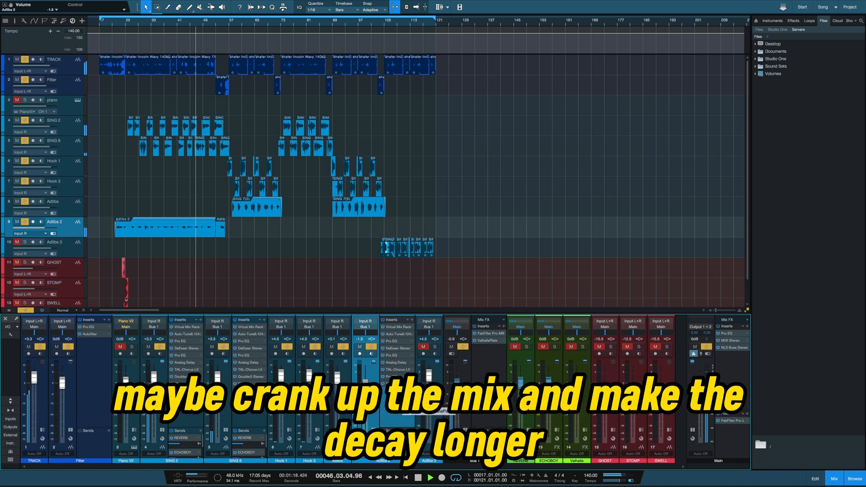
drag(333, 182, 334, 177)
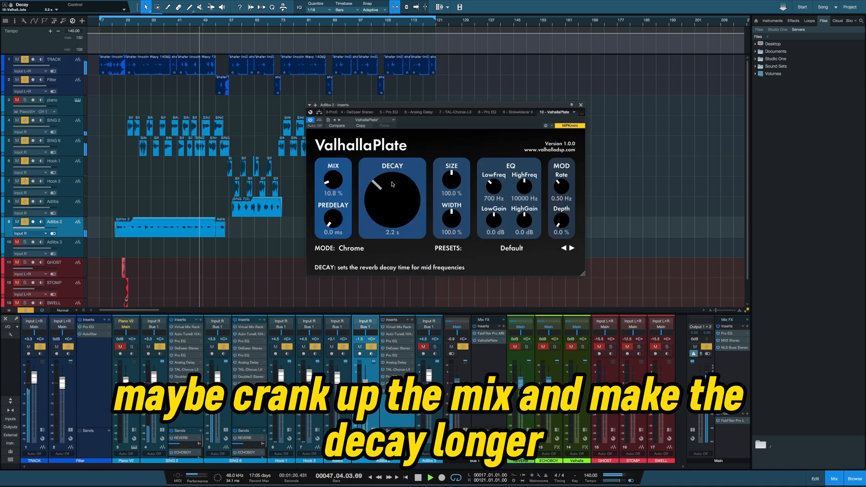
drag(393, 191, 393, 184)
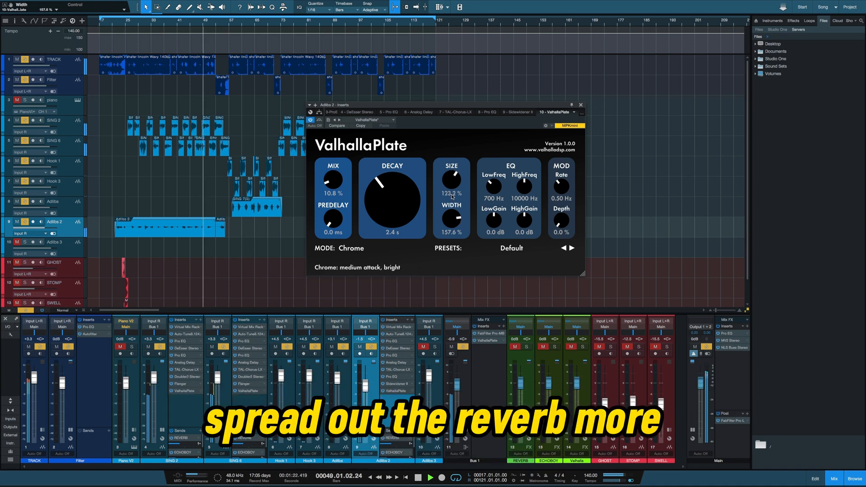
- Spread the Adlibs 2 ValhallaPlate to 156% size and 194.4% width, and open that track's Analog Delay
drag(453, 178, 453, 167)
drag(452, 219, 462, 203)
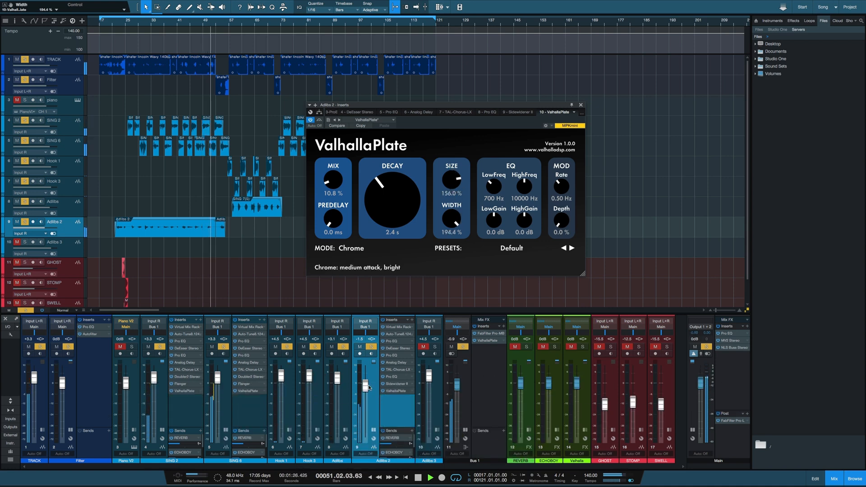
click(394, 364)
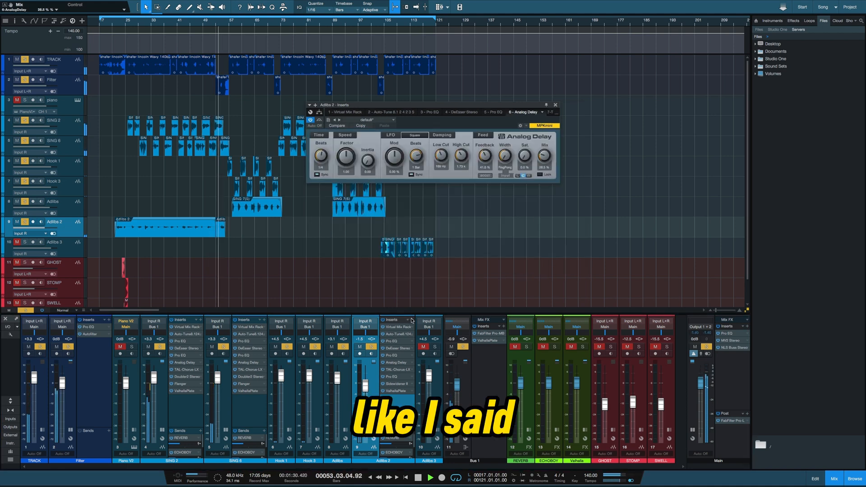
- Add a tempo-synced Flanger with reduced depth to Adlibs 2 and restart playback from about bar 25
click(412, 320)
text(flanger)
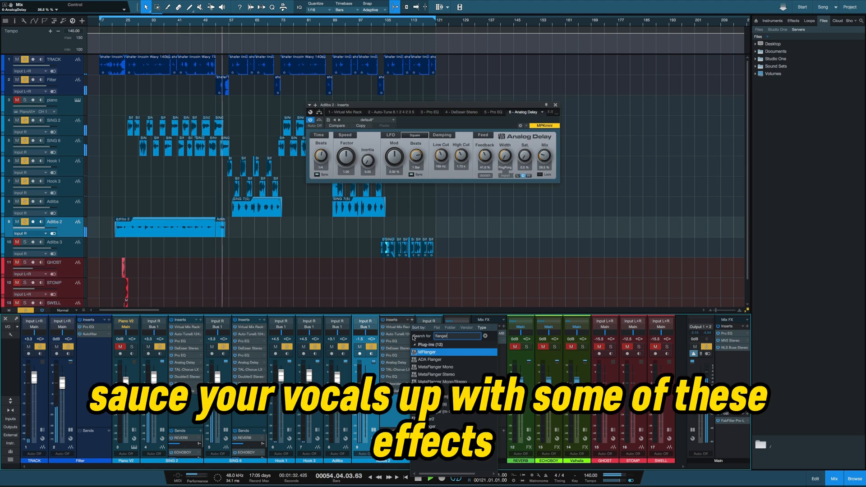
click(448, 394)
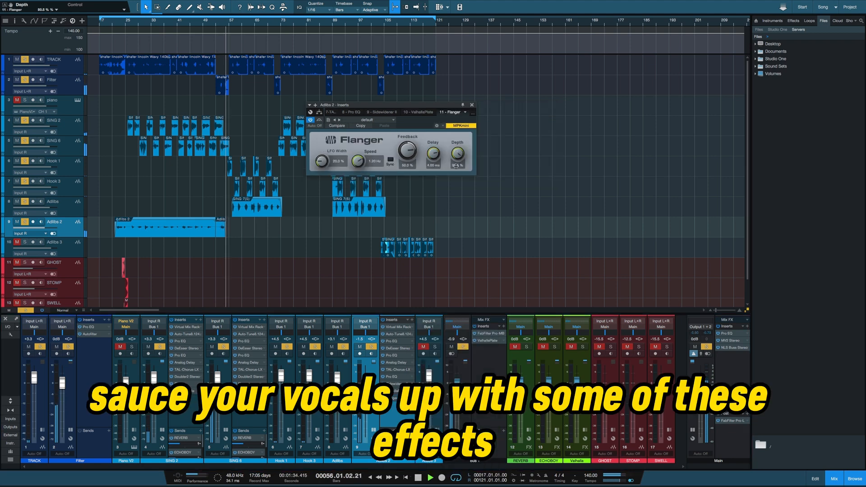
click(390, 159)
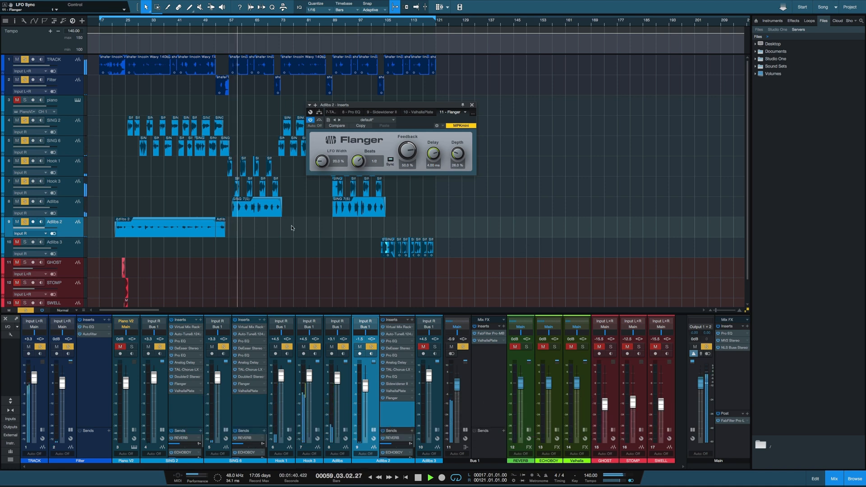
click(126, 22)
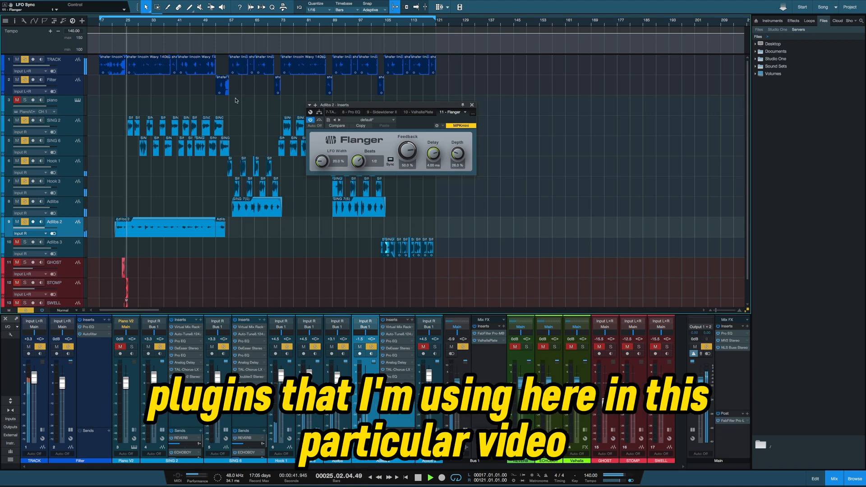
click(472, 104)
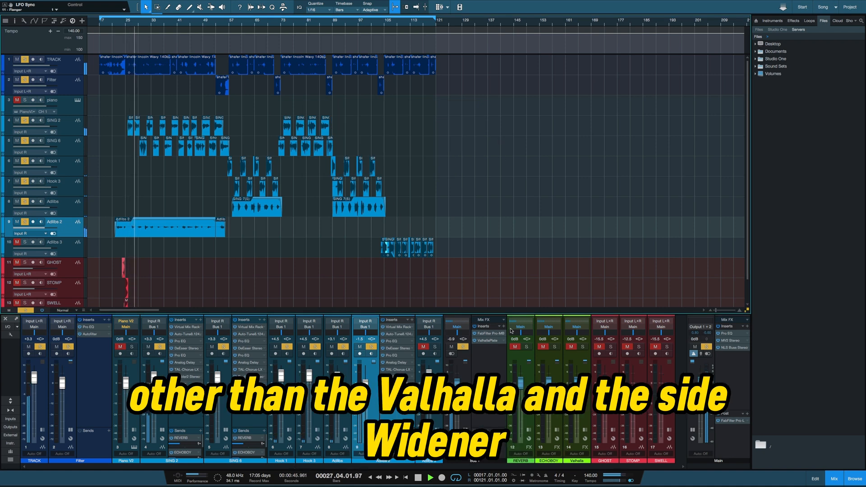
- Insert the Spectre plug-in after ValhallaPlate on Bus 1
click(481, 348)
text(spec)
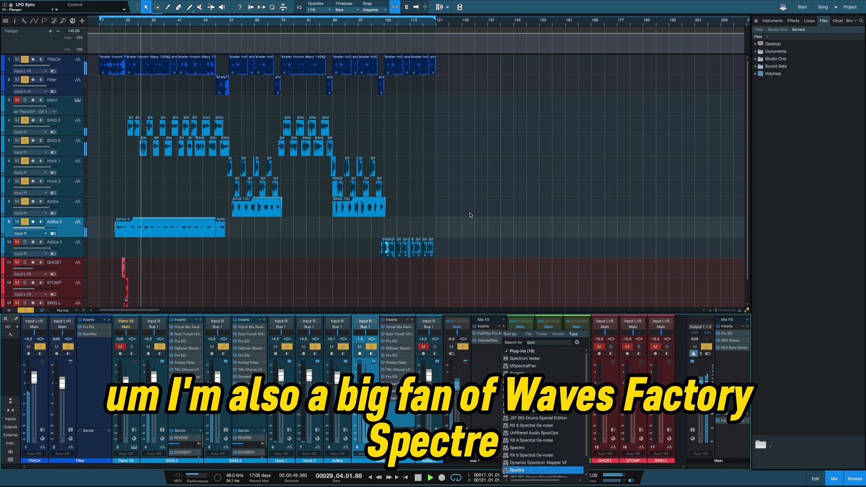
key(Return)
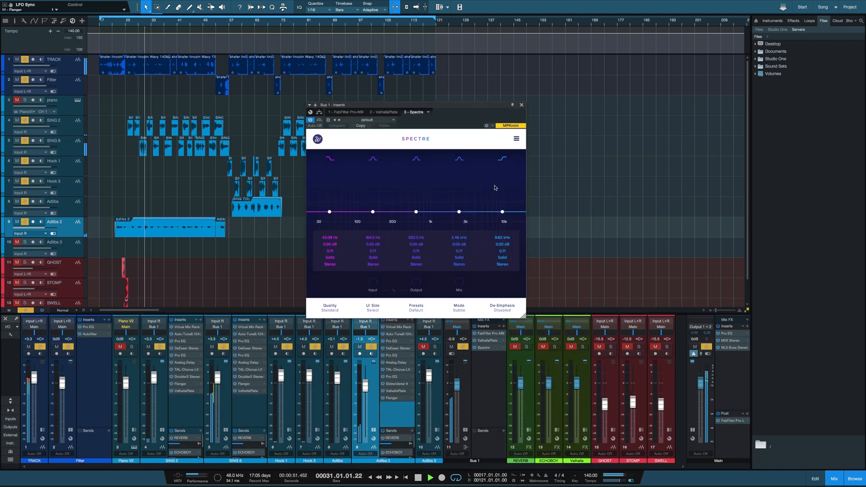
- Boost Spectre's 2.52 kHz peak by 1.43 dB and its high shelf near 6.5 kHz by 1.94 dB, both in Clean mode
drag(490, 212, 461, 208)
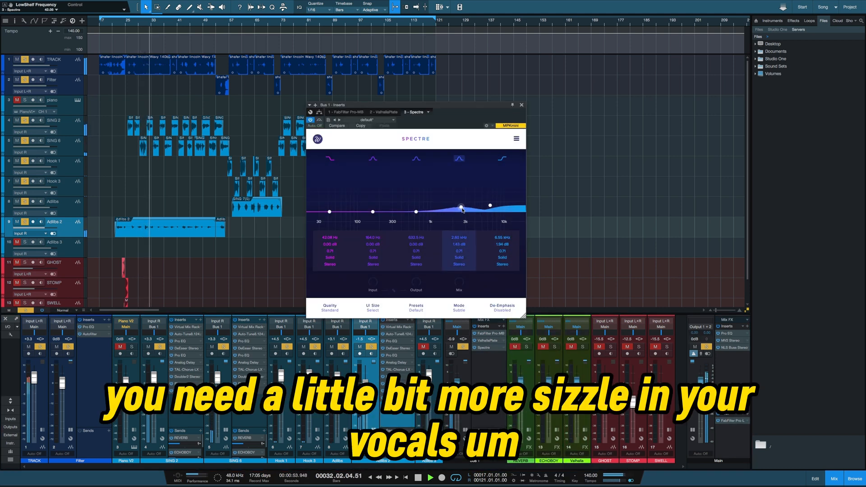
click(507, 259)
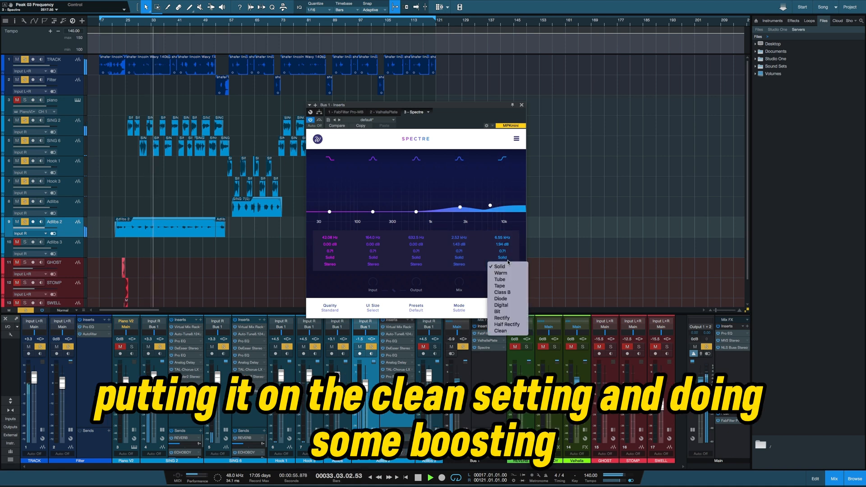
click(502, 331)
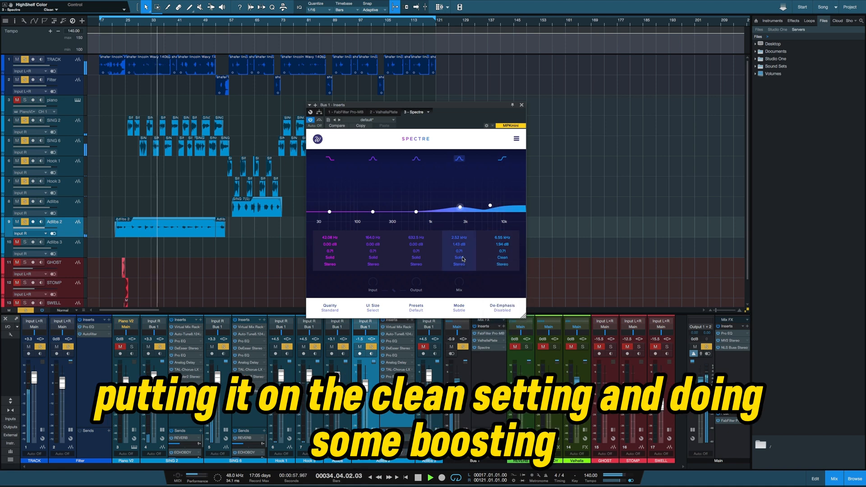
click(459, 258)
click(473, 330)
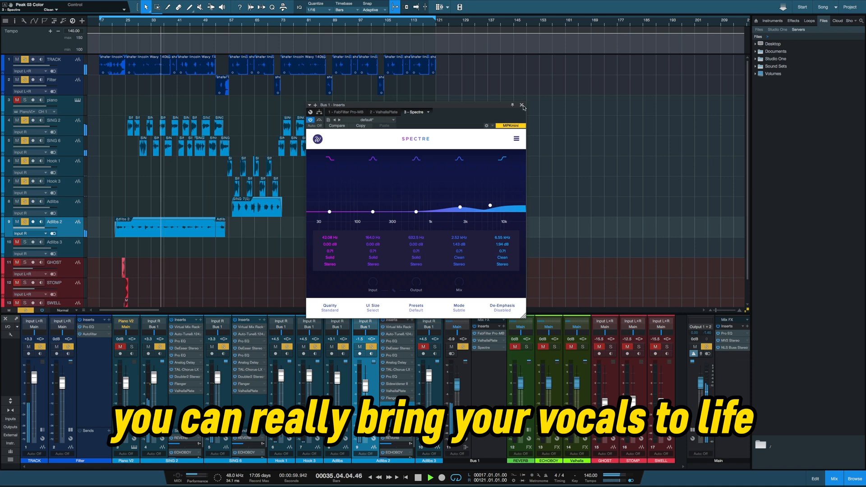
click(522, 105)
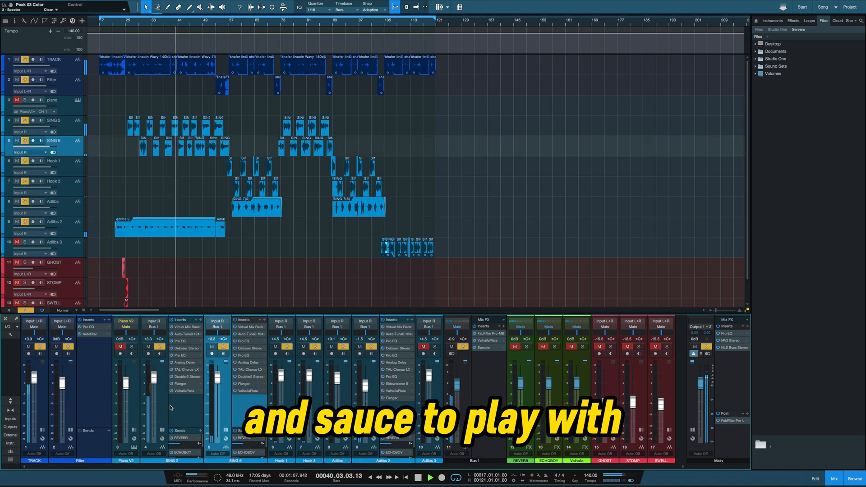
- Raise the volume of SING 2 and SING 6 together to +4.1 dB
click(154, 378)
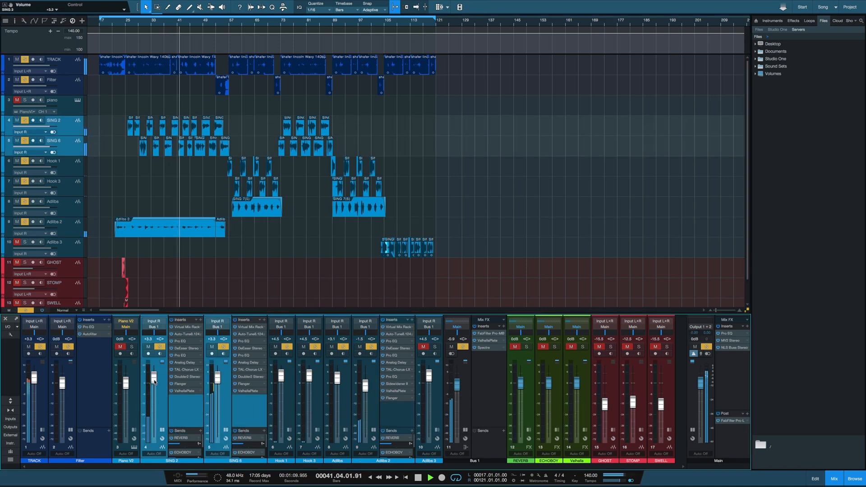
drag(154, 381, 154, 380)
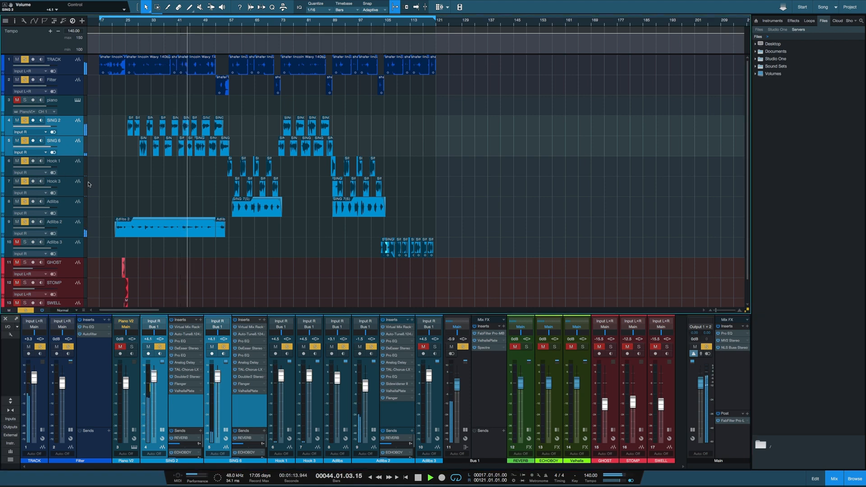
- Play from the hook near bar 56 and raise Hook 1 and Hook 3 to about +5.8 dB and Adlibs to +4.3 dB
click(77, 169)
shift+click(72, 187)
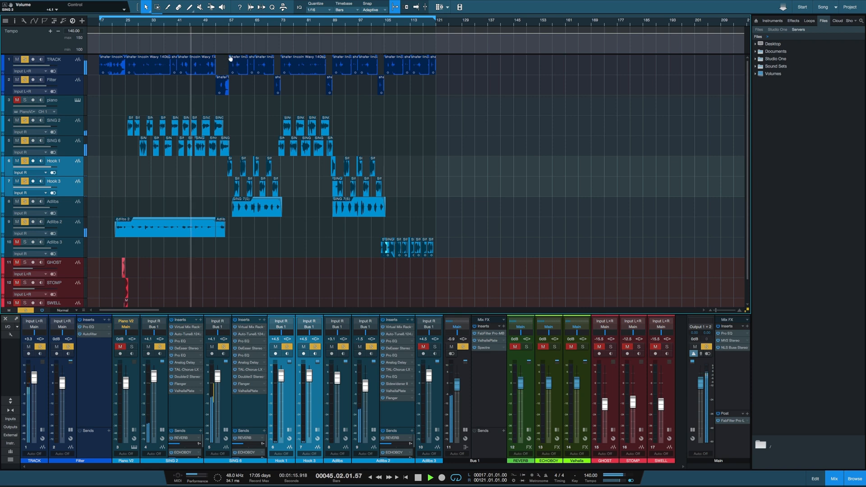
click(227, 21)
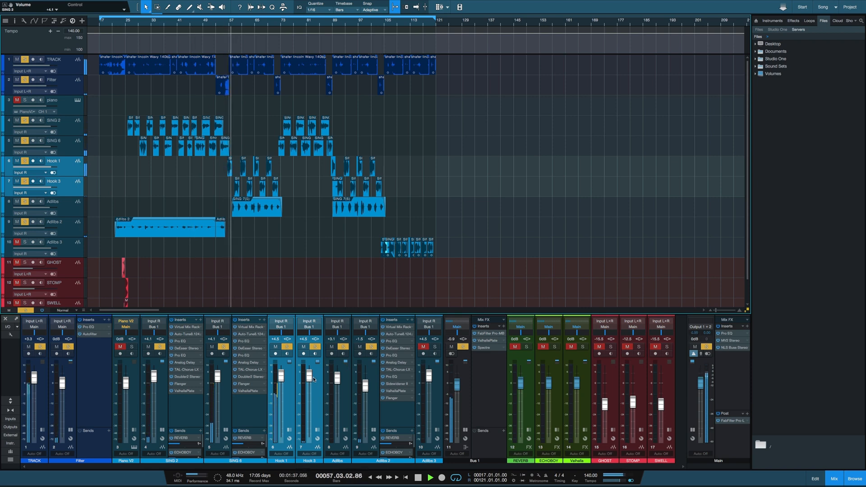
drag(311, 375, 337, 375)
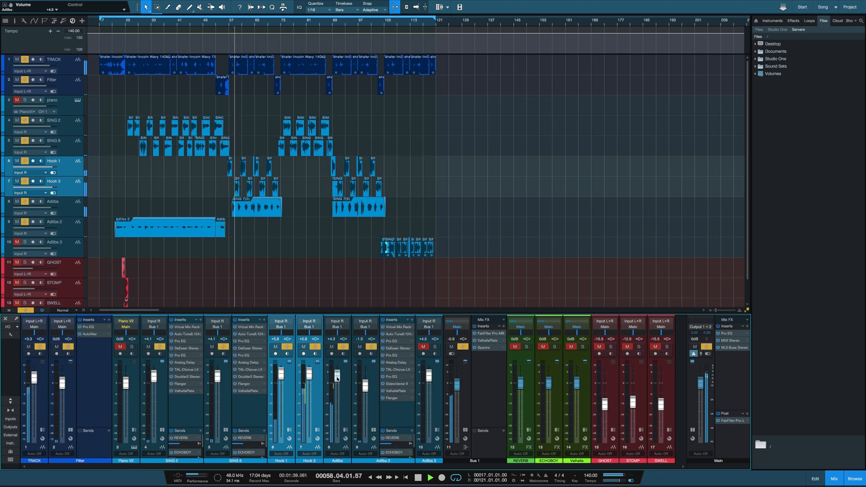
- Expand the Adlibs channel's effects and adjust its send to the Valhalla effects channel
click(346, 430)
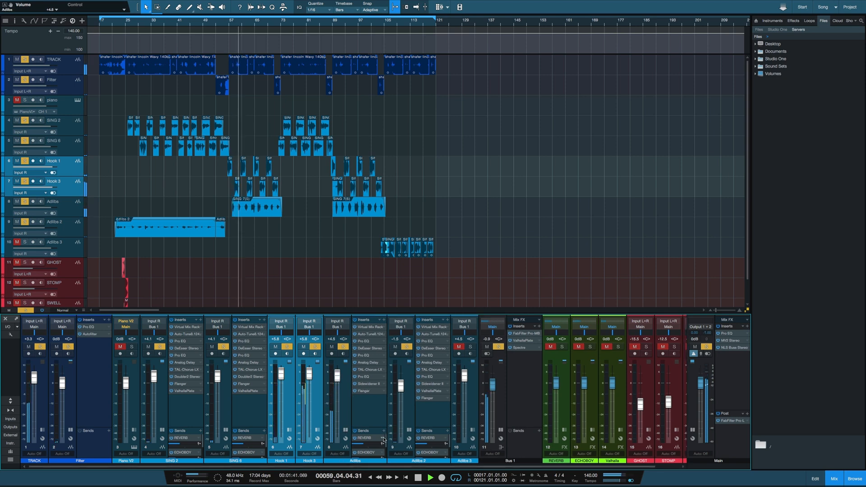
scroll(385, 445, down, 3)
click(370, 452)
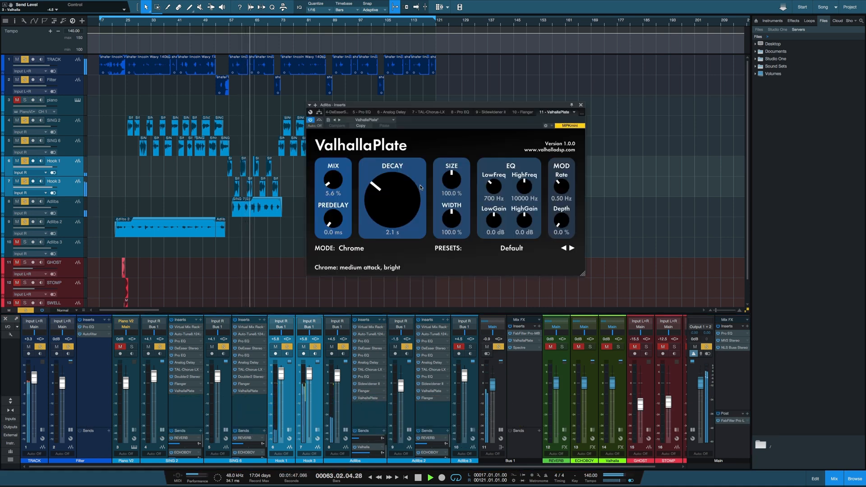
- Set the Adlibs insert ValhallaPlate to a 5.2% mix and about 1.9 s decay, and close it
drag(409, 207, 409, 211)
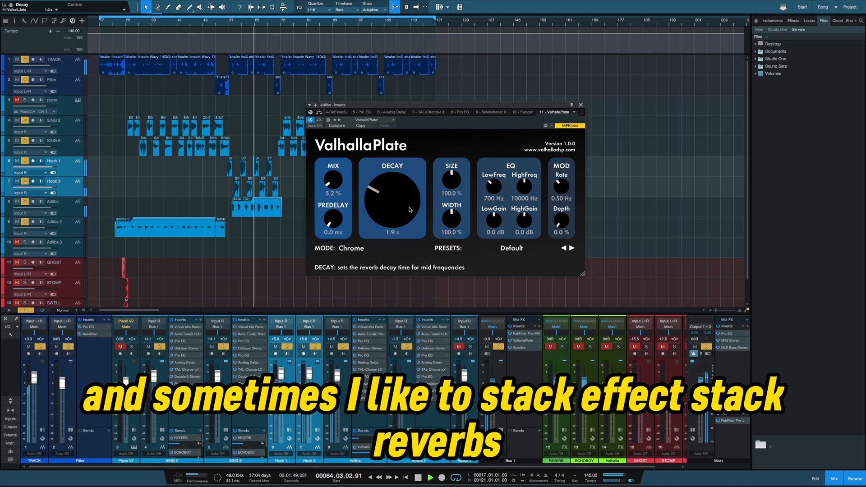
click(581, 105)
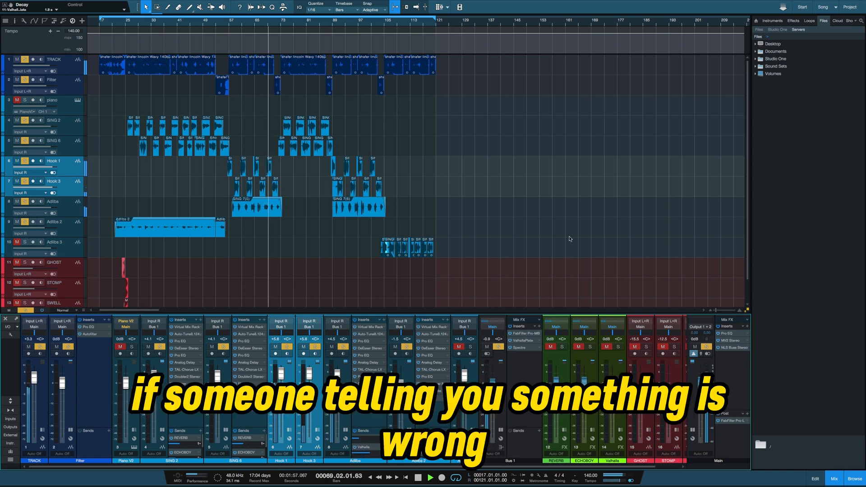
- Stop playback and turn off solo on all tracks
key(space)
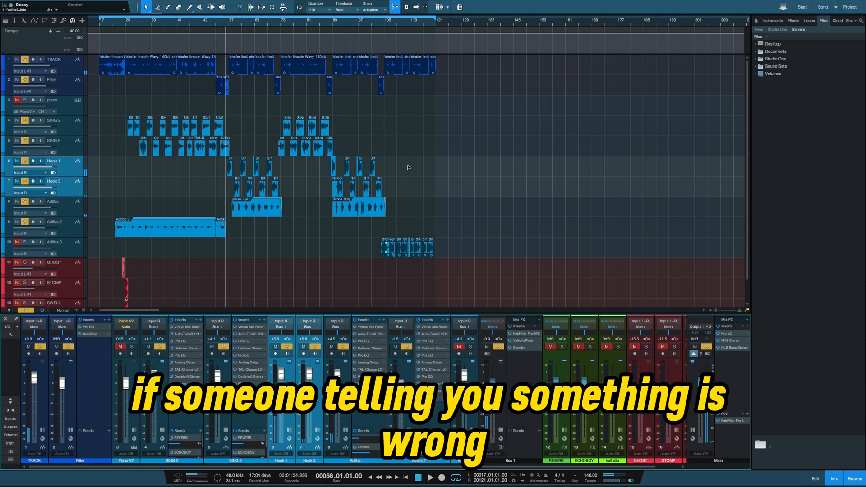
click(26, 310)
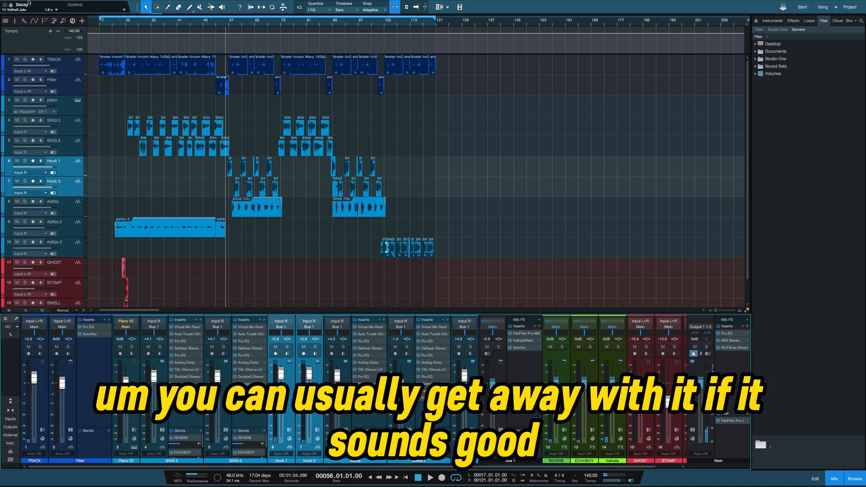
- Save the song with its current mix settings
click(54, 3)
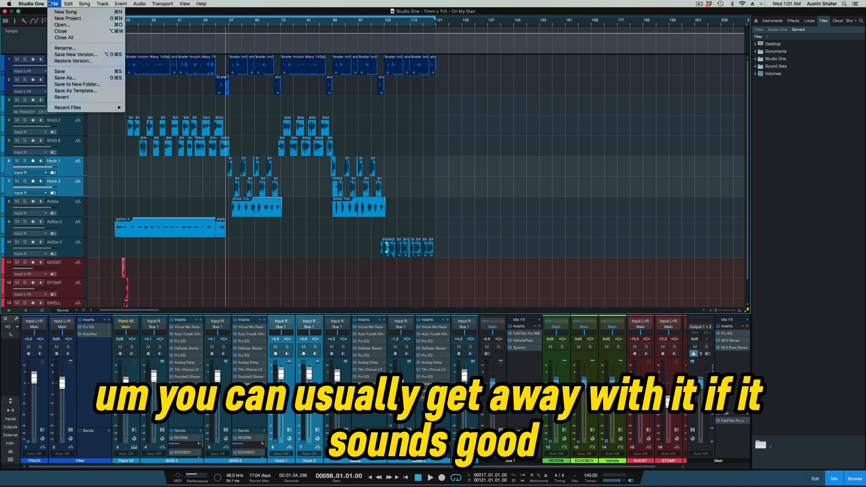
click(67, 71)
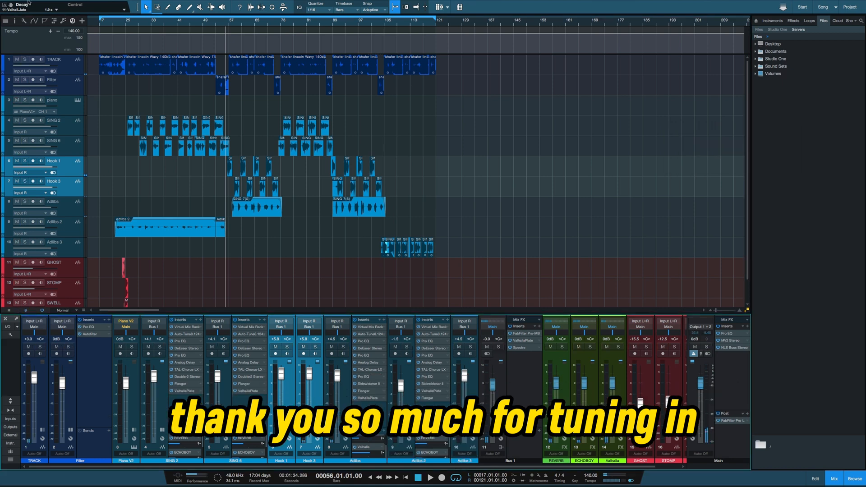
click(53, 3)
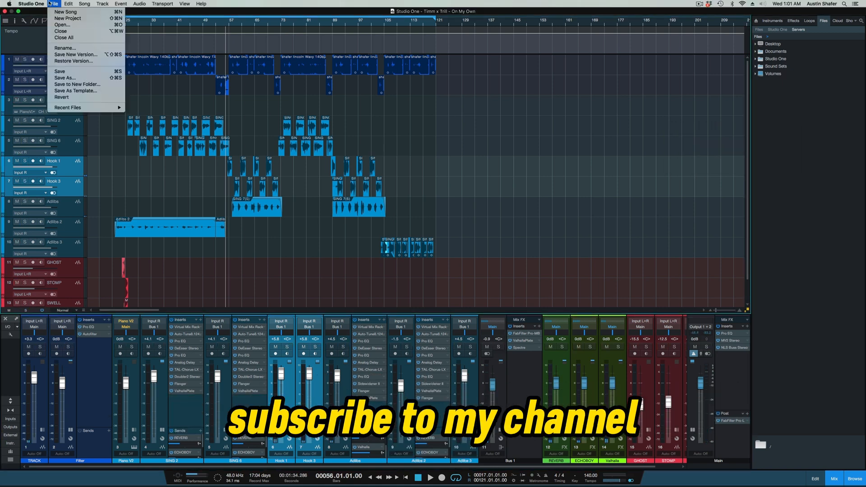
click(60, 71)
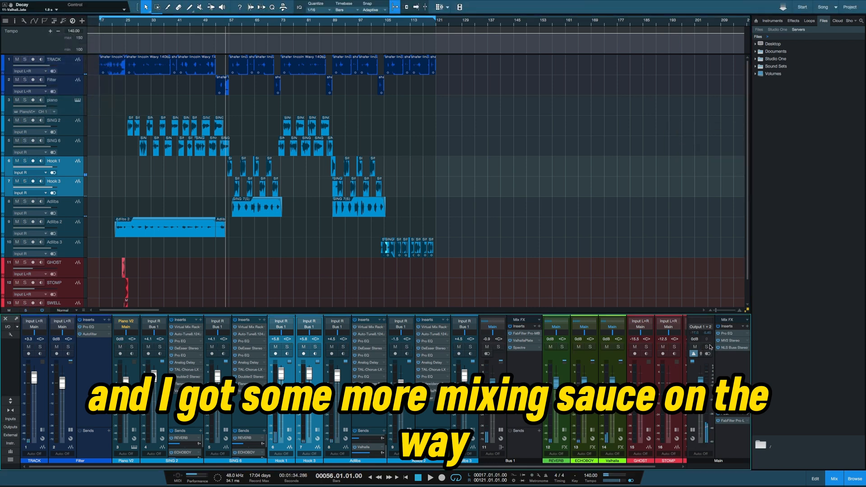